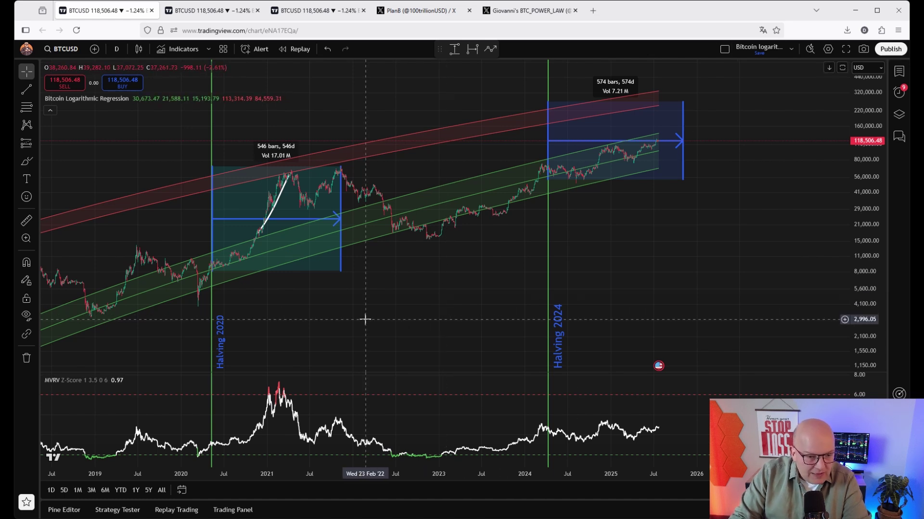
Select the brush stroke in the 2016 halving box, panning back toward the 2012 halving
left_click_drag(368, 318, 624, 294)
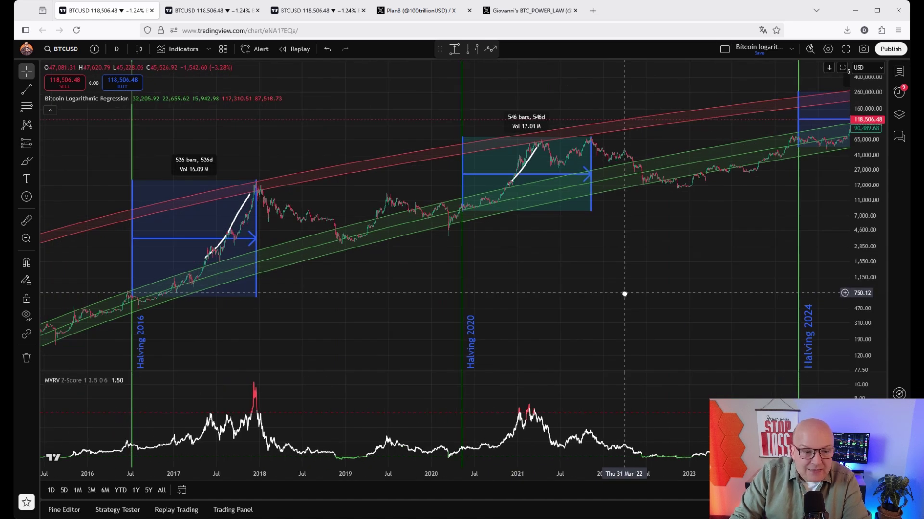
left_click(238, 213)
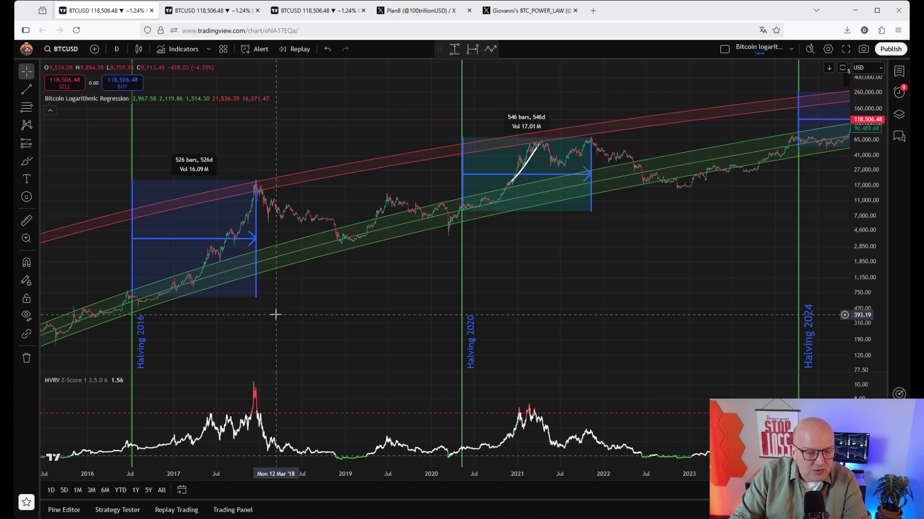
left_click_drag(275, 310, 522, 284)
left_click_drag(216, 324, 503, 284)
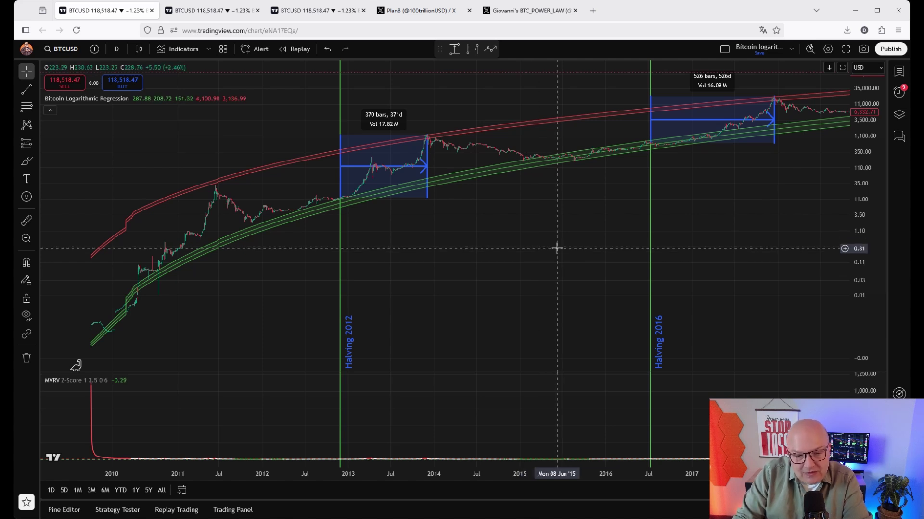
Delete the brush stroke at the 2021 peak in the 2020 box, then pan to 2024
left_click_drag(559, 254, 433, 273)
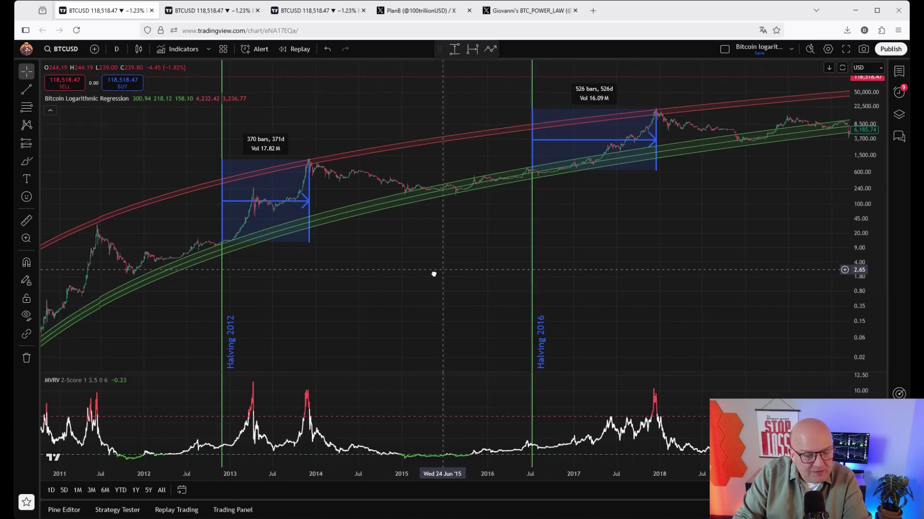
left_click_drag(701, 229, 470, 270)
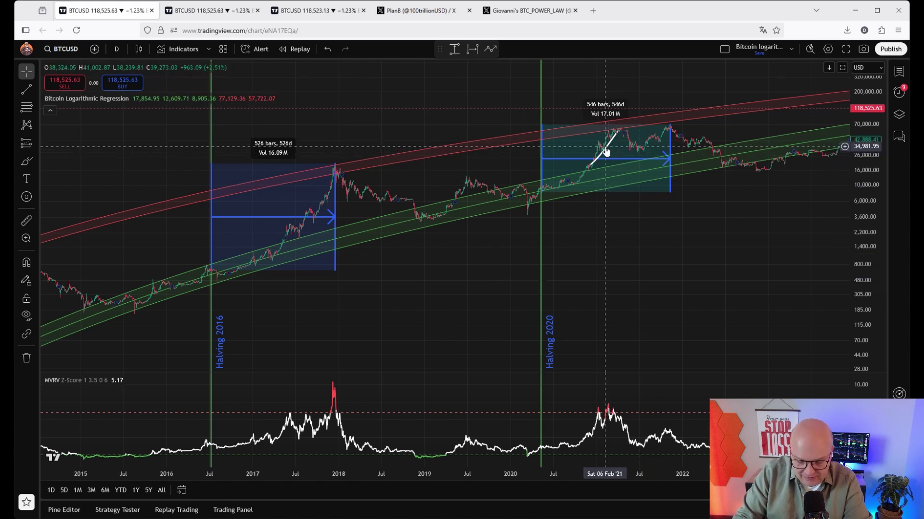
left_click(617, 154)
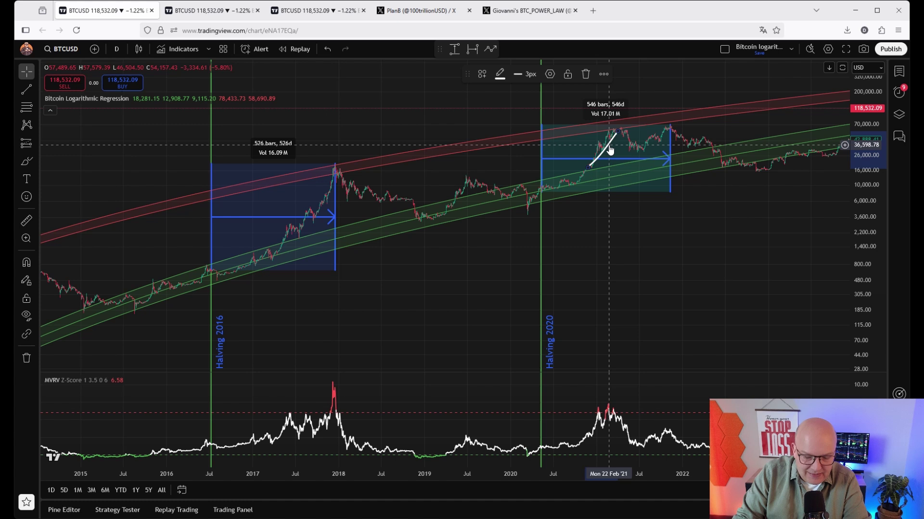
key("Delete")
left_click_drag(725, 257, 412, 285)
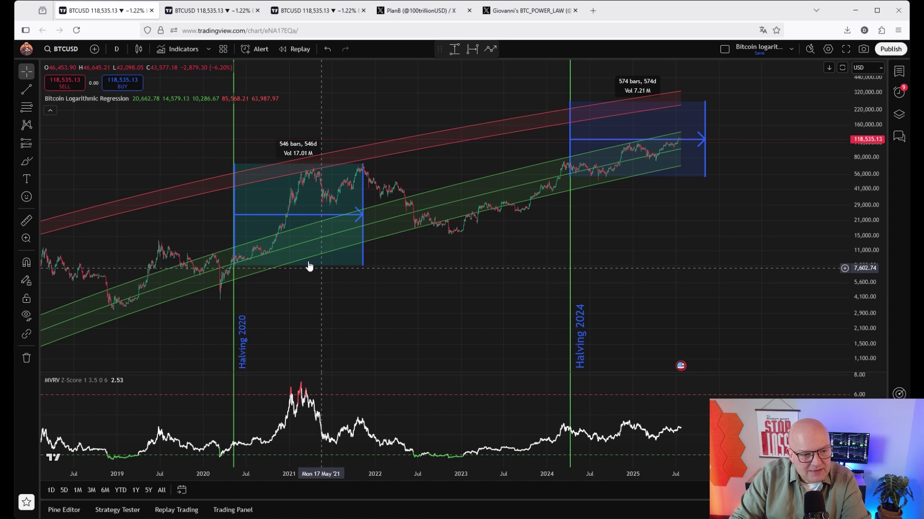
Draw rising brush strokes inside the 2020 and 2016 halving boxes
left_click(31, 155)
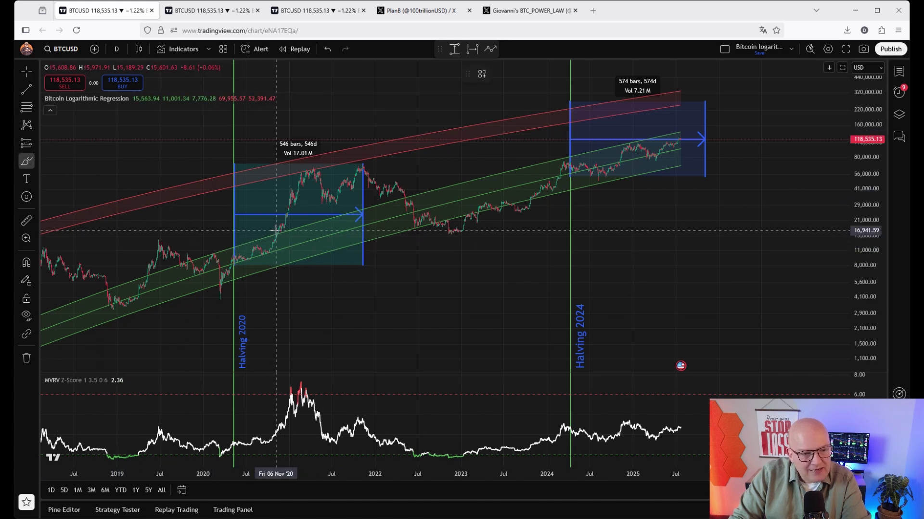
left_click_drag(275, 231, 311, 172)
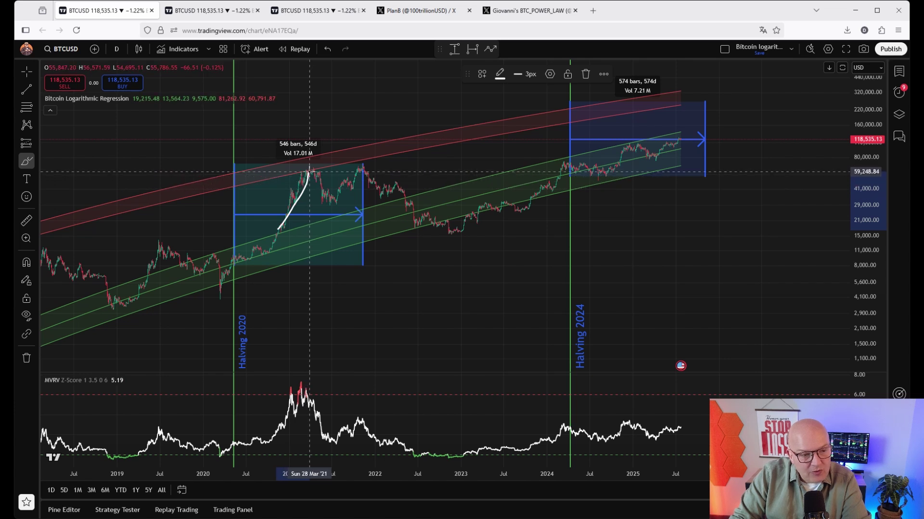
key("Escape")
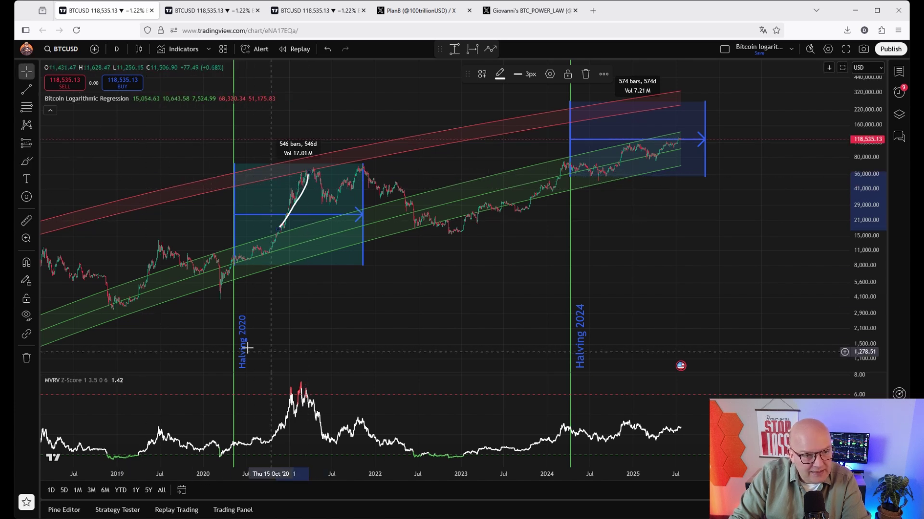
left_click_drag(190, 355, 495, 330)
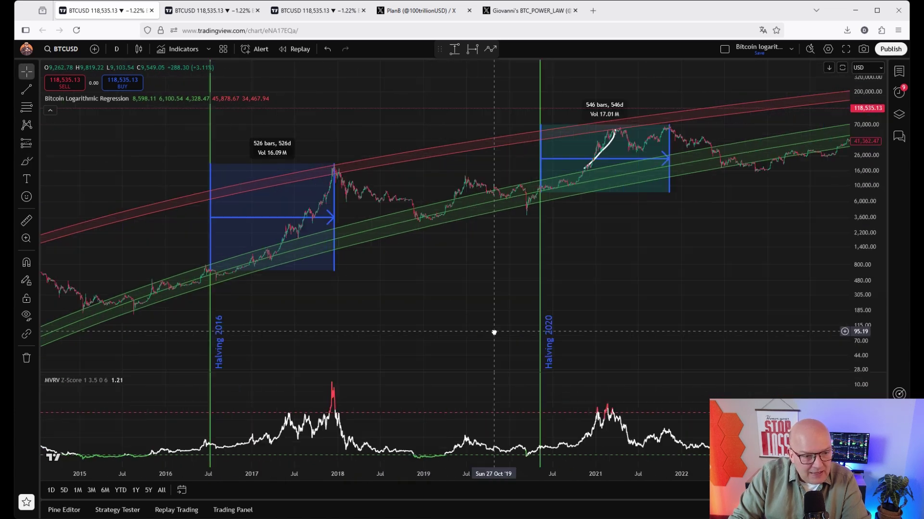
left_click(25, 160)
left_click_drag(285, 235, 334, 168)
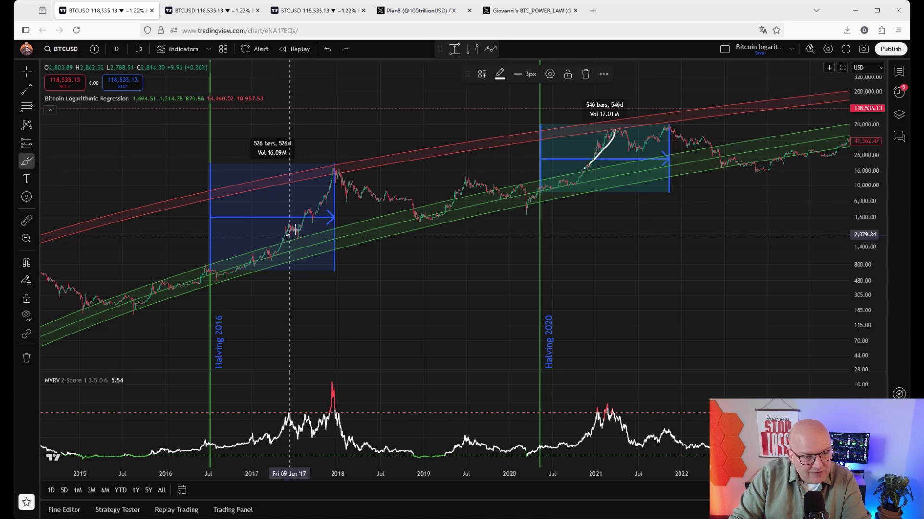
key("Escape")
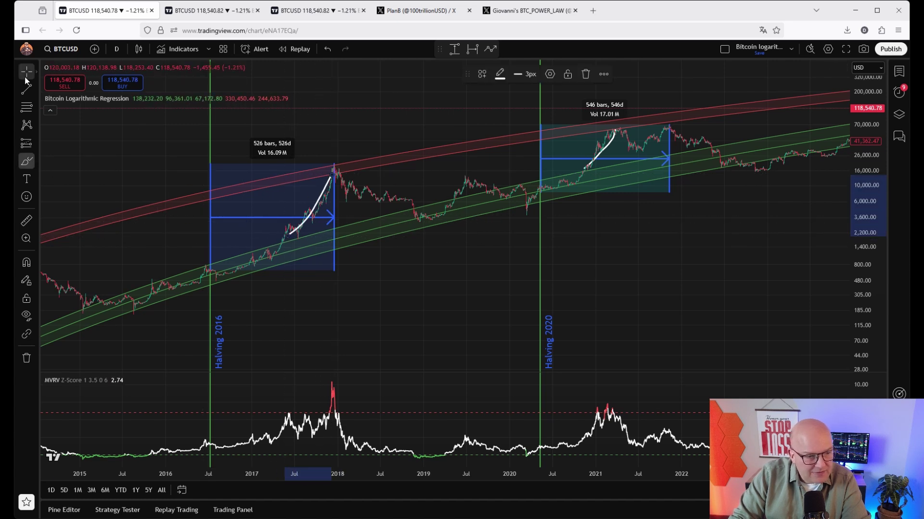
Trace the 2013 rally with a brush stroke inside the 2012 halving box
left_click_drag(124, 338, 396, 328)
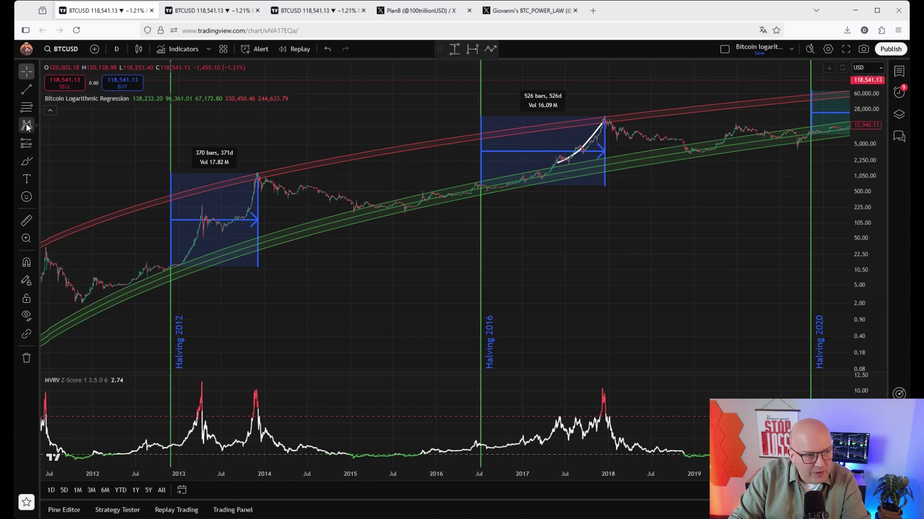
left_click(29, 162)
left_click_drag(177, 265, 256, 179)
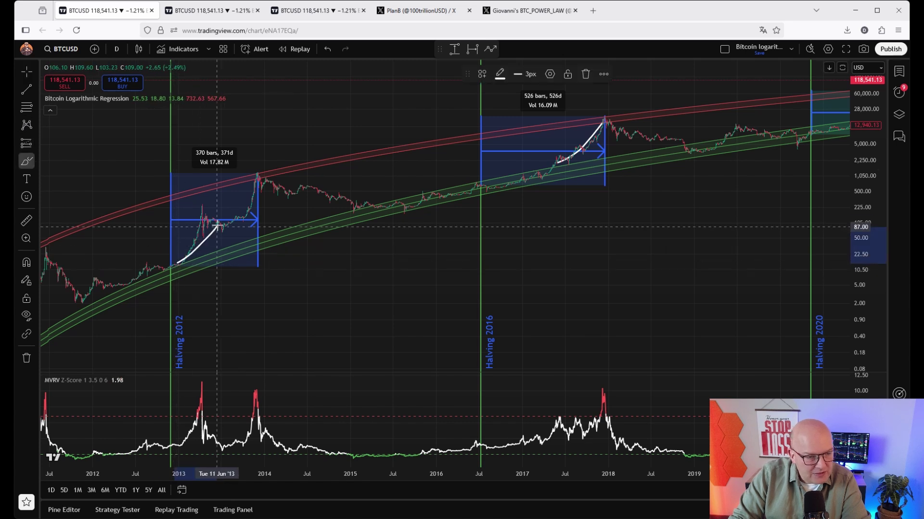
left_click(26, 71)
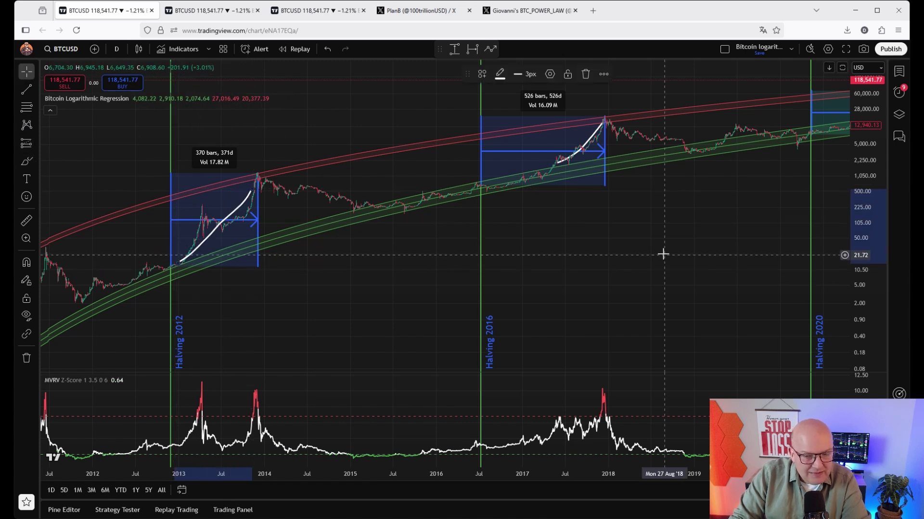
Pan forward to the 2024 halving and sketch a projected rise past the latest prices
left_click_drag(640, 261, 341, 261)
left_click_drag(722, 266, 434, 267)
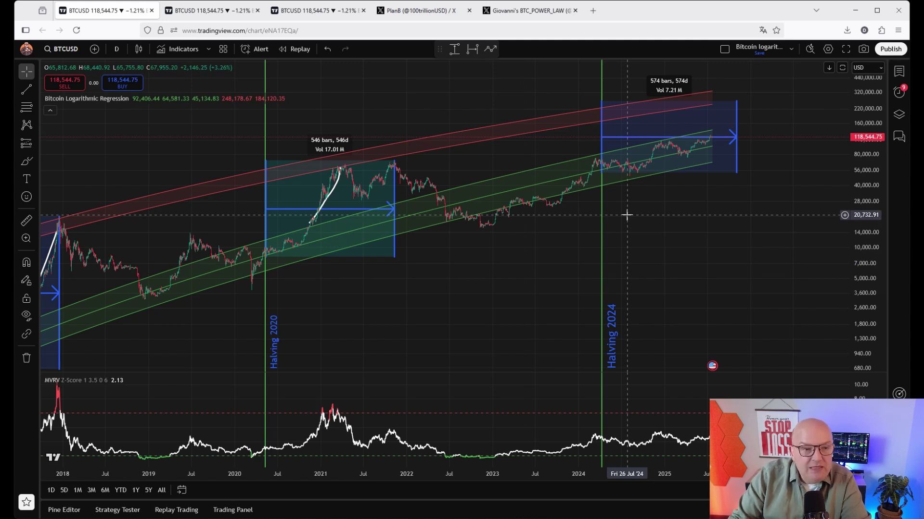
left_click(26, 160)
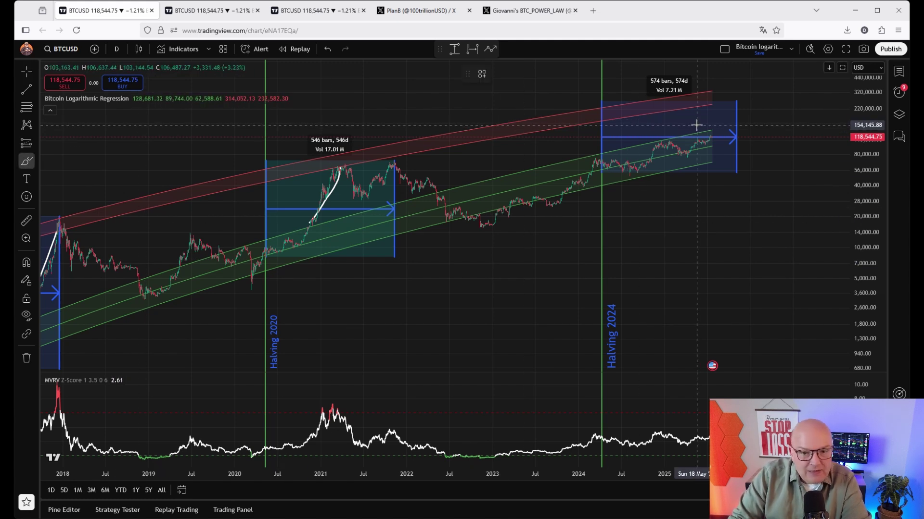
left_click(716, 132)
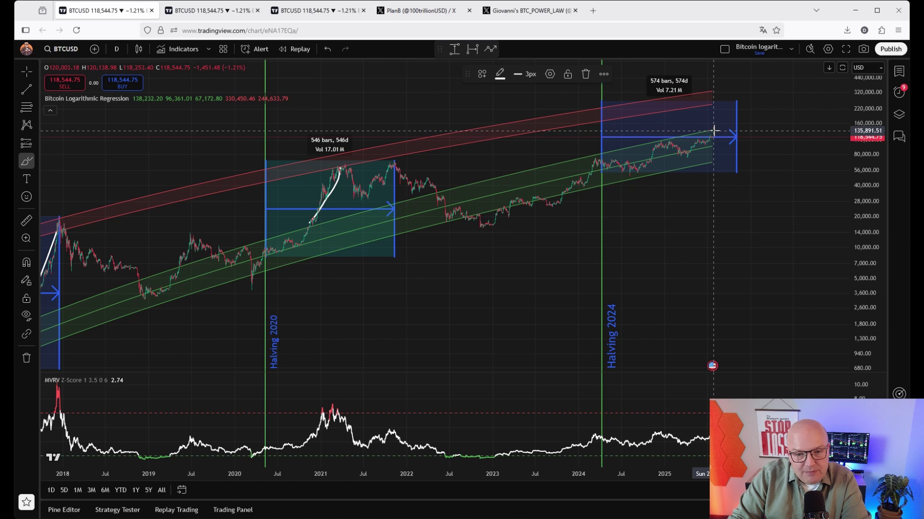
left_click_drag(718, 131, 728, 104)
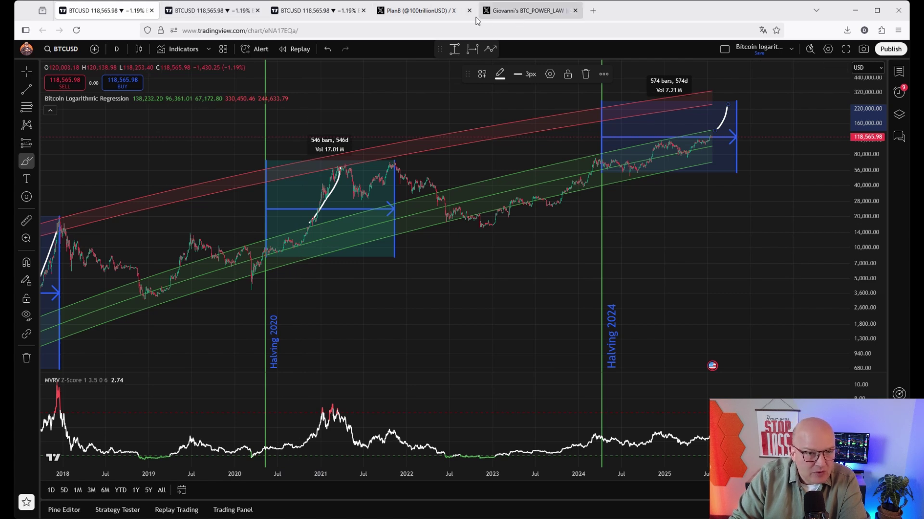
Switch to the PlanB X tab to view the stock-to-flow author's profile
left_click(406, 13)
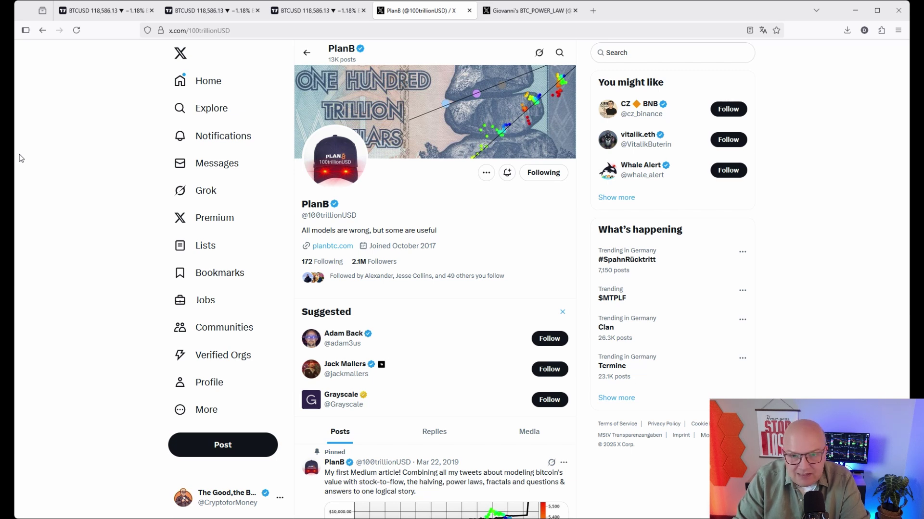
Switch to the second BTCUSD tab showing the weekly Stock-to-Flow Model Price Bands chart
left_click(208, 15)
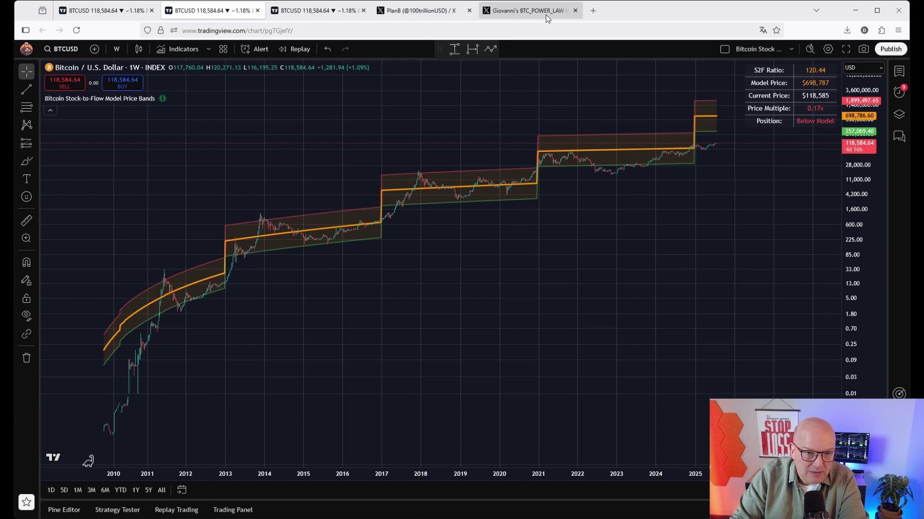
left_click(527, 10)
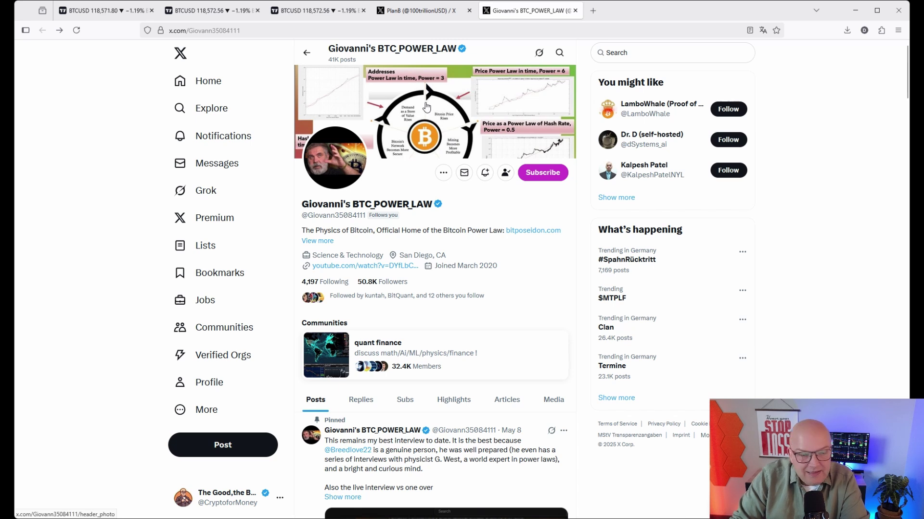
Switch to the third BTCUSD tab showing the weekly Bitcoin Power Law Model chart
left_click(331, 10)
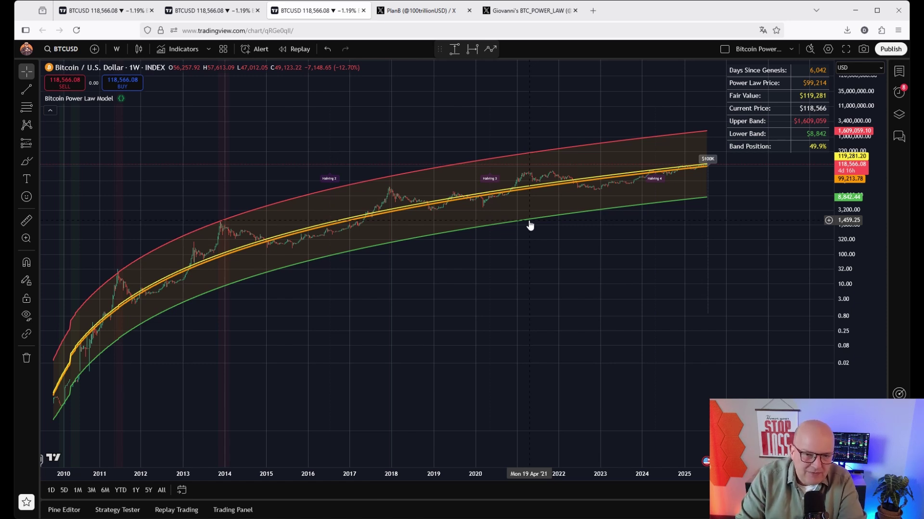
scroll(529, 225, "up", 3)
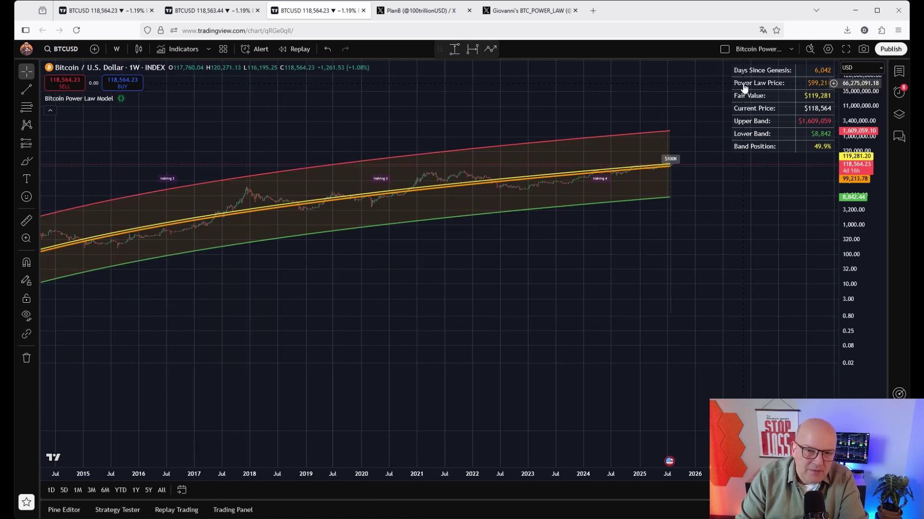
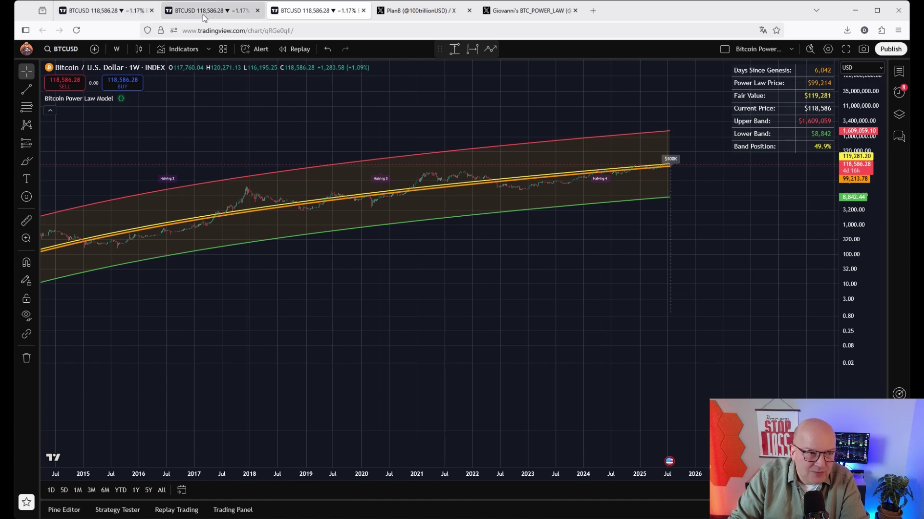
left_click(115, 18)
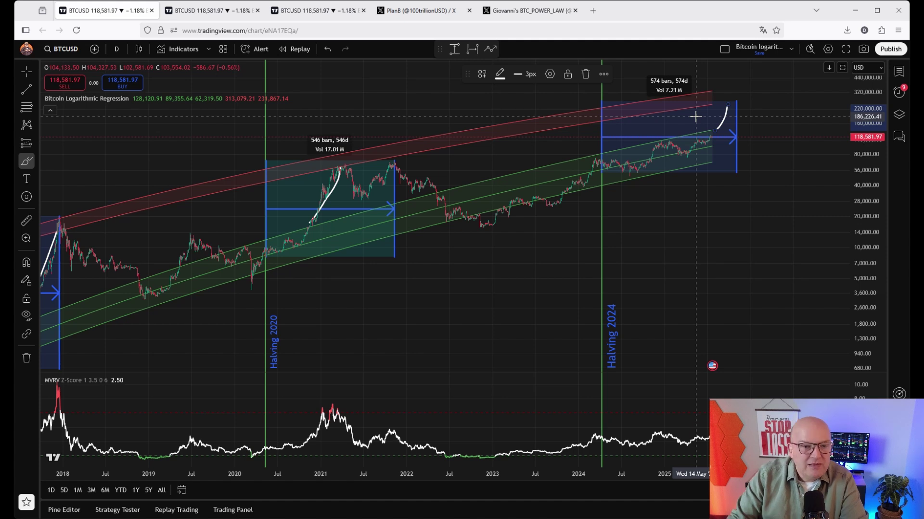
left_click(317, 10)
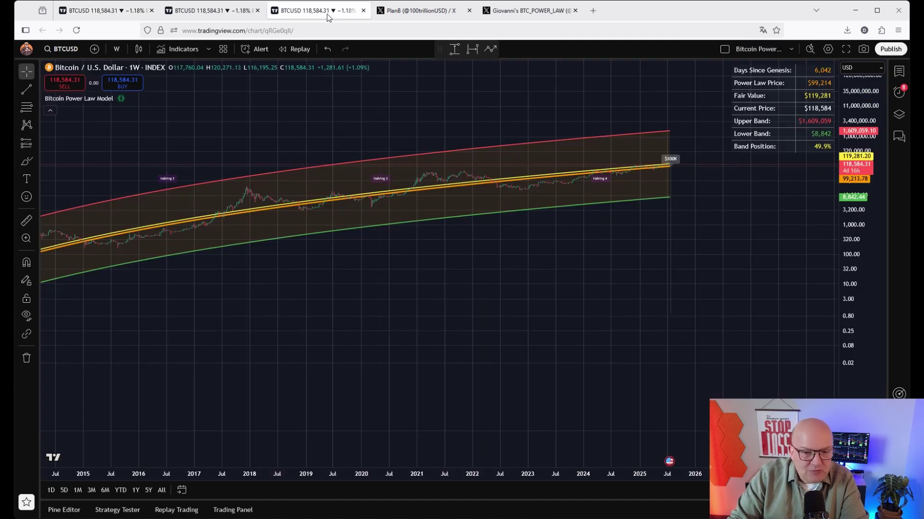